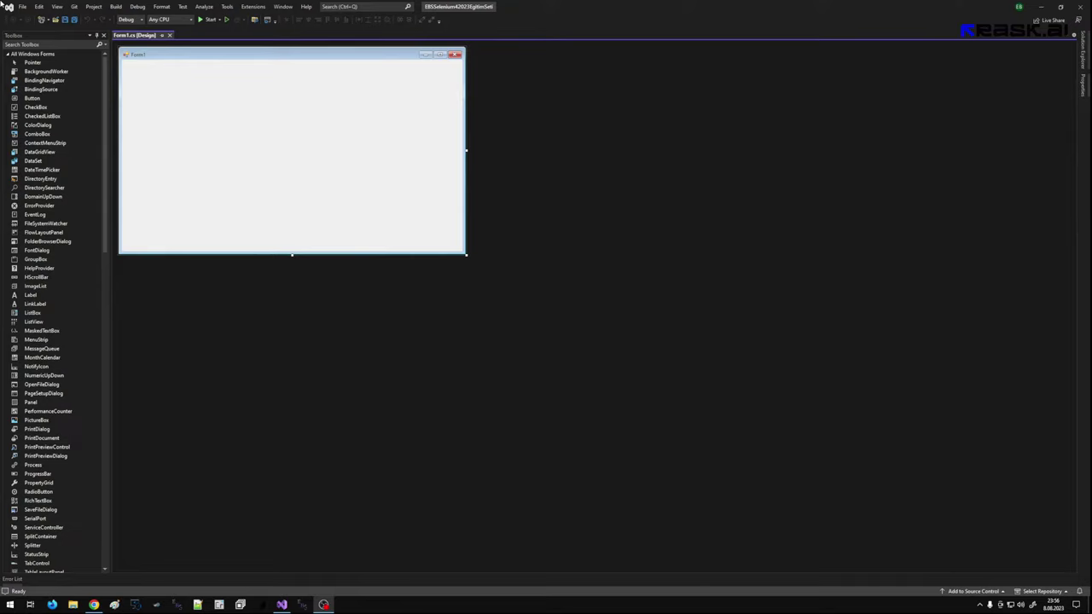
- Open the project's Properties from Solution Explorer to view assembly name, target framework and output type
click(1082, 51)
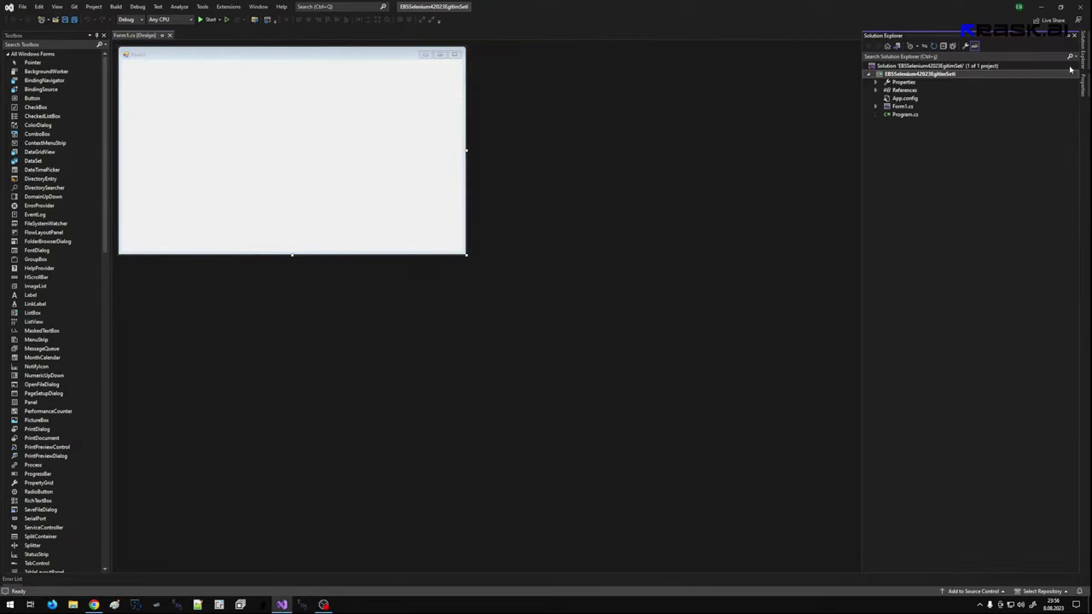
right_click(907, 75)
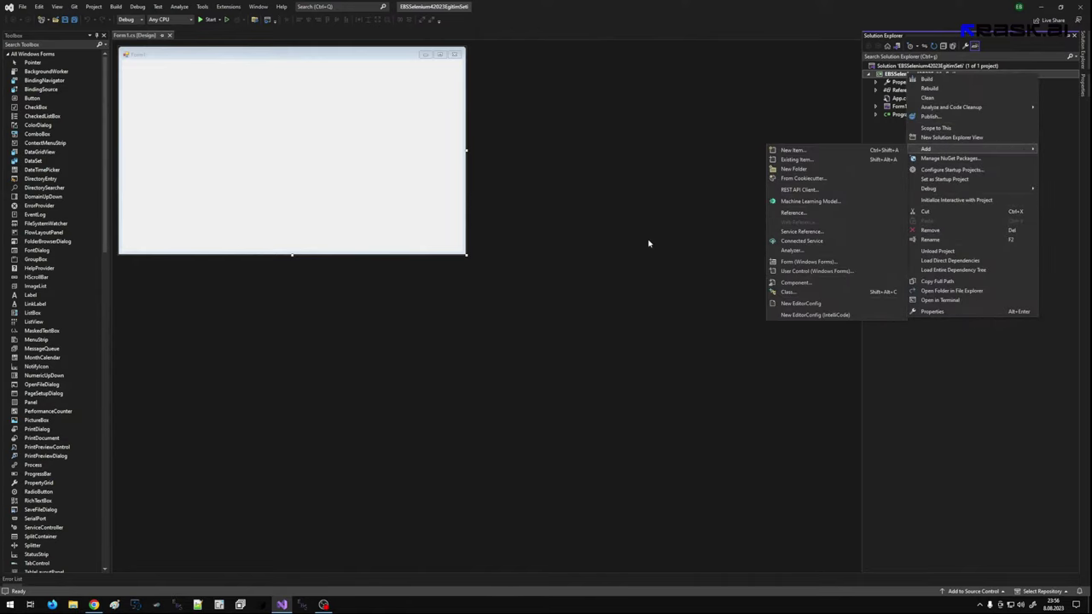
click(933, 311)
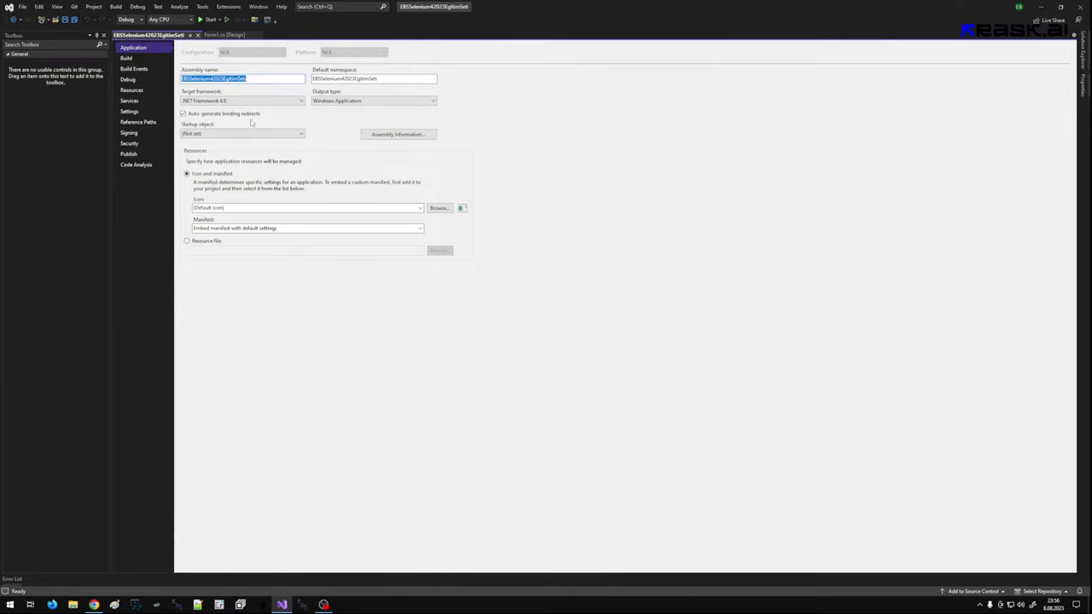
click(197, 35)
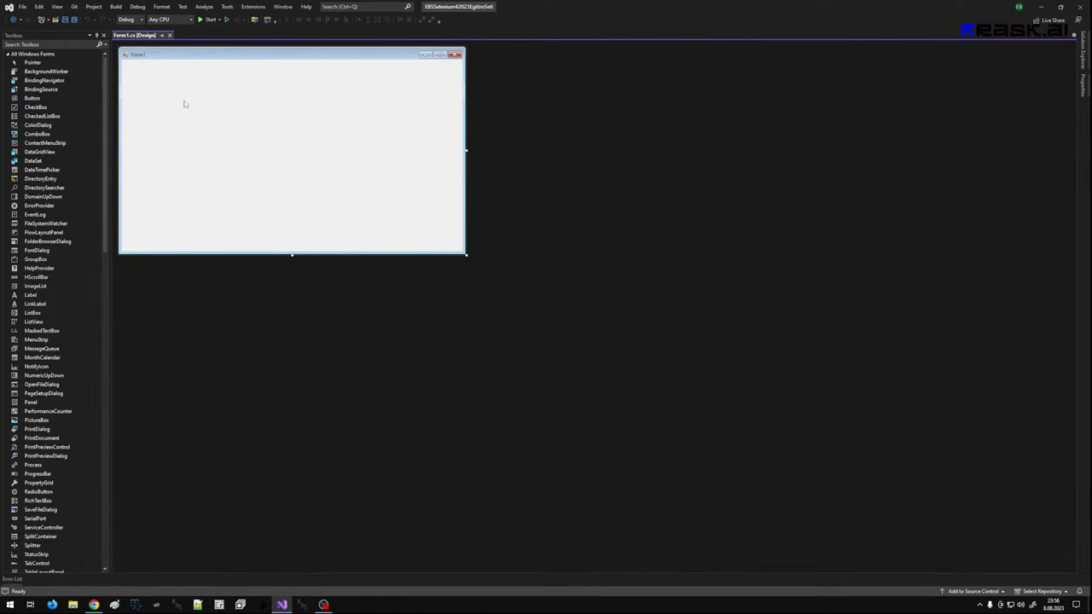